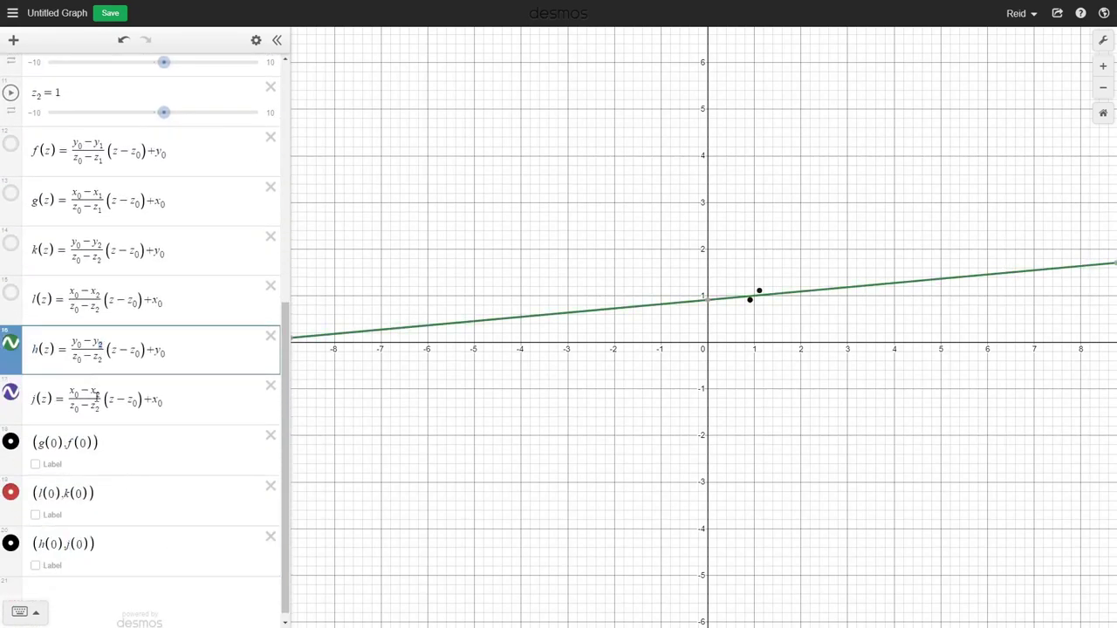
Step: Move the y₃ row up among the sliders and set x₂ to -1
{"action": "left_click_drag", "start_coordinate": [11, 489], "coordinate": [77, 288]}
{"action": "scroll", "coordinate": [163, 209], "scroll_direction": "down", "scroll_amount": 3}
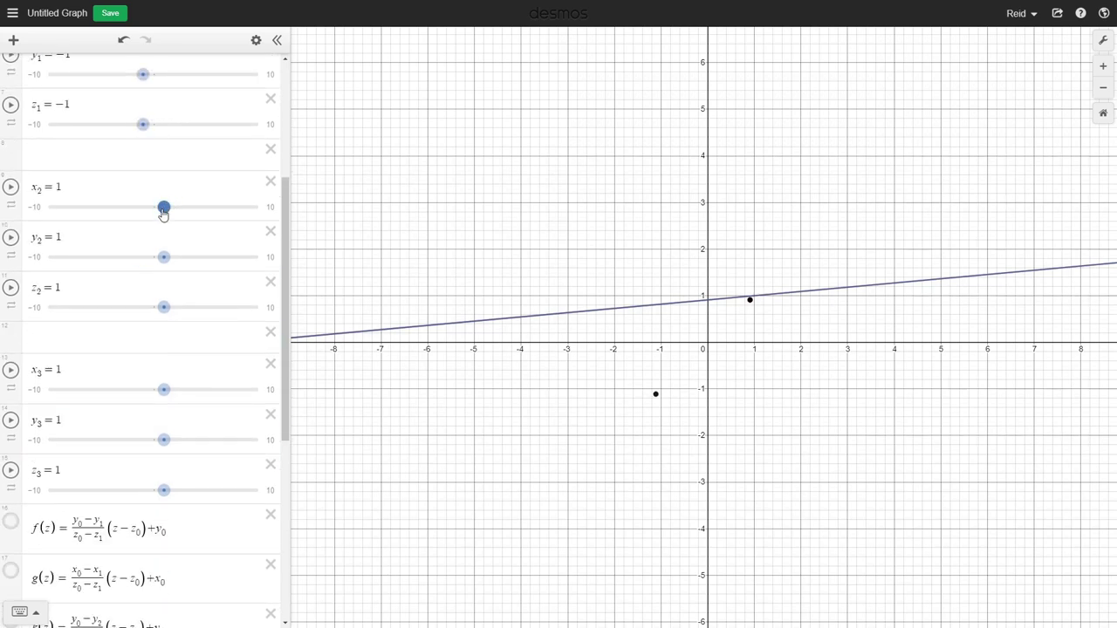
{"action": "left_click_drag", "start_coordinate": [177, 279], "coordinate": [155, 282]}
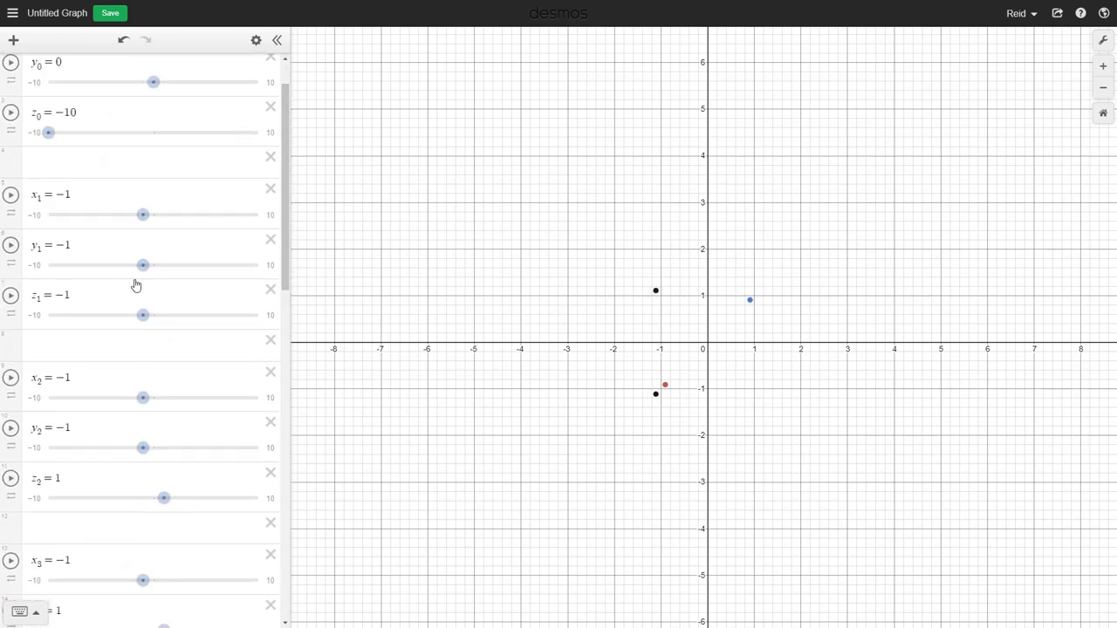
{"action": "scroll", "coordinate": [135, 285], "scroll_direction": "down", "scroll_amount": 15}
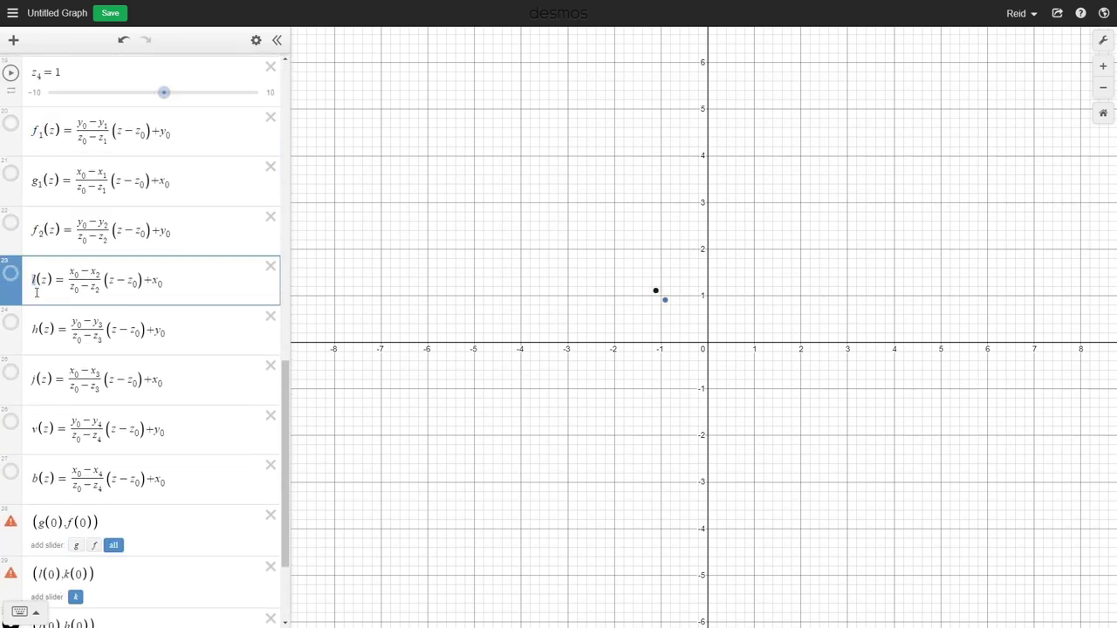
{"action": "key", "text": "Down"}
{"action": "key", "text": "Down"}
{"action": "key", "text": "Down"}
{"action": "key", "text": "Down"}
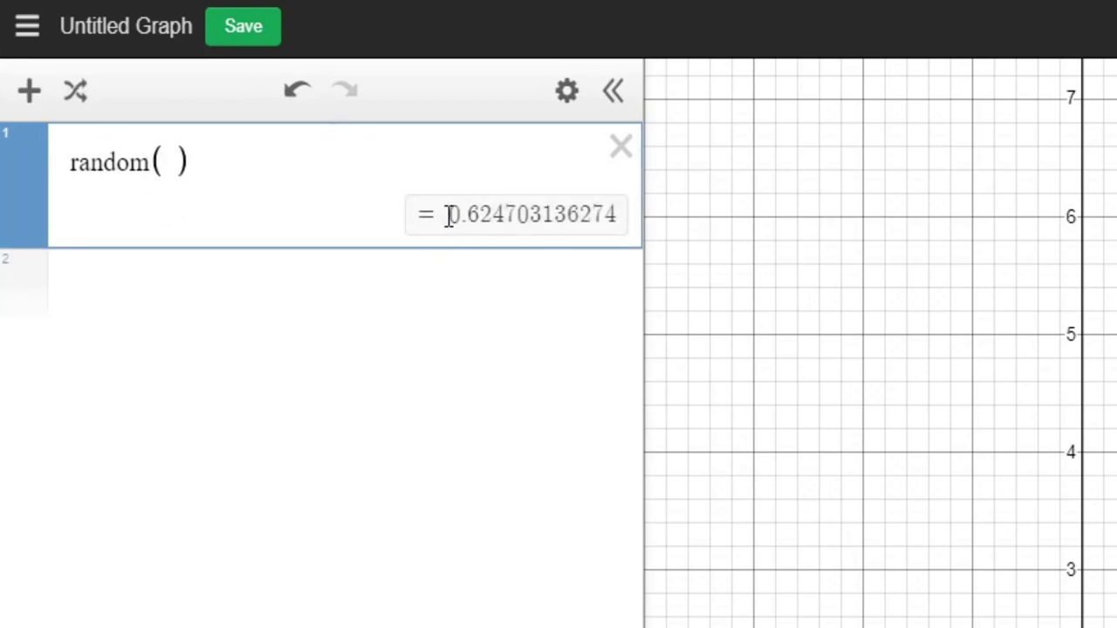
Step: Select the random() result 0.624703136274 and start a new empty expression below it
{"action": "left_click_drag", "start_coordinate": [449, 217], "coordinate": [705, 231]}
{"action": "left_click", "coordinate": [549, 324]}
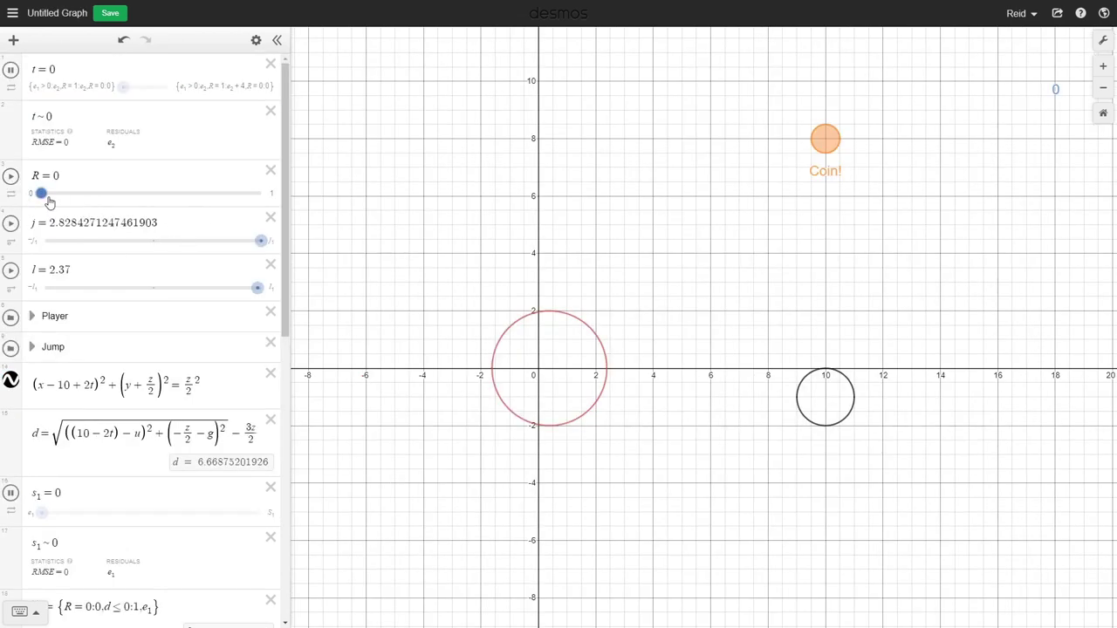
Step: Set R to 1 to start the game and lower the jump slider j
{"action": "left_click", "coordinate": [251, 194]}
{"action": "left_click_drag", "start_coordinate": [260, 241], "coordinate": [165, 242]}
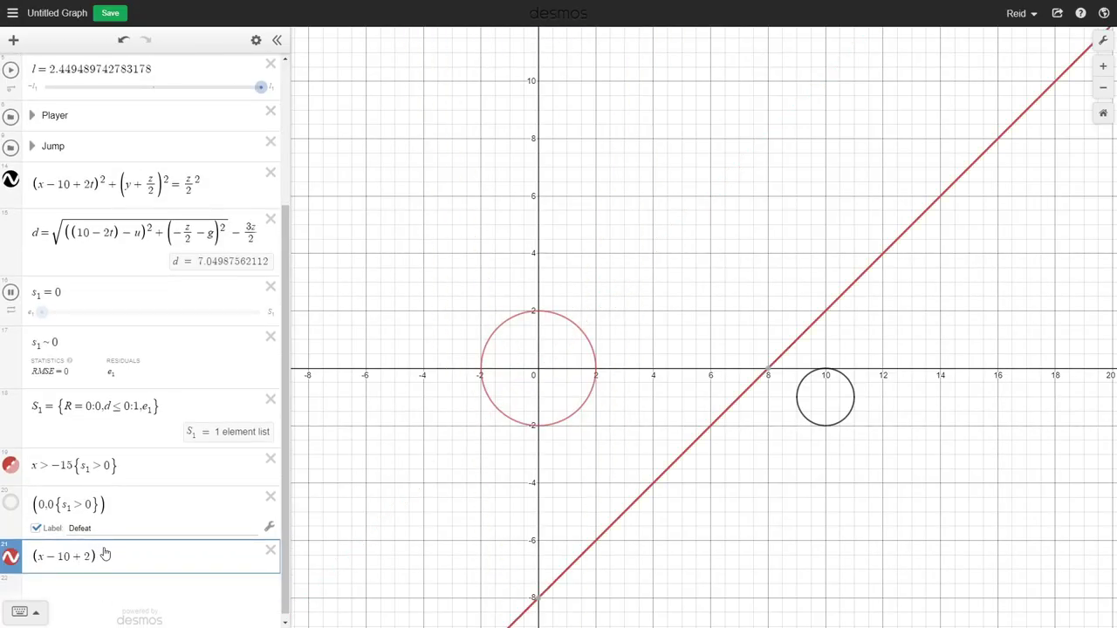
Step: Enter the coin as the filled circle (x−10+2t)²+(y−8)²≤0.5²
{"action": "type", "text": "0.5^2"}
{"action": "left_click", "coordinate": [103, 550]}
{"action": "type", "text": "t"}
{"action": "left_click", "coordinate": [137, 550]}
{"action": "type", "text": "-8)^2"}
{"action": "left_click", "coordinate": [133, 550]}
{"action": "key", "text": "BackSpace"}
{"action": "key", "text": "BackSpace"}
{"action": "type", "text": "<"}
{"action": "key", "text": "Return"}
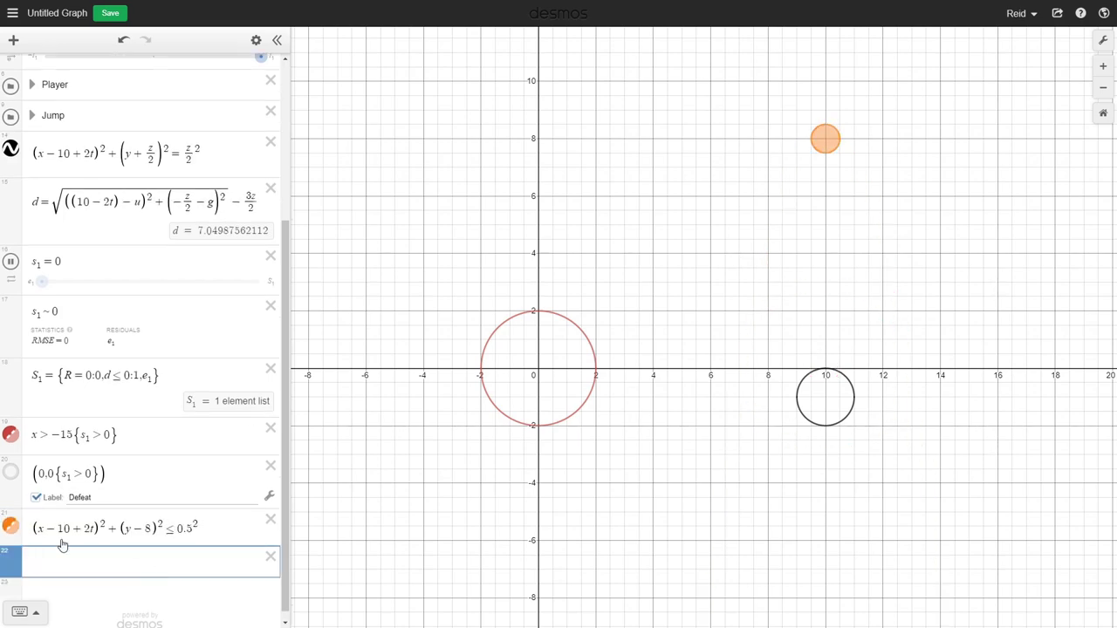
Step: Paste the distance formula as d₃ ending in -(z+0.5)8, then paste the counter and score expressions
{"action": "type", "text": "d_2="}
{"action": "key", "text": "ctrl+v"}
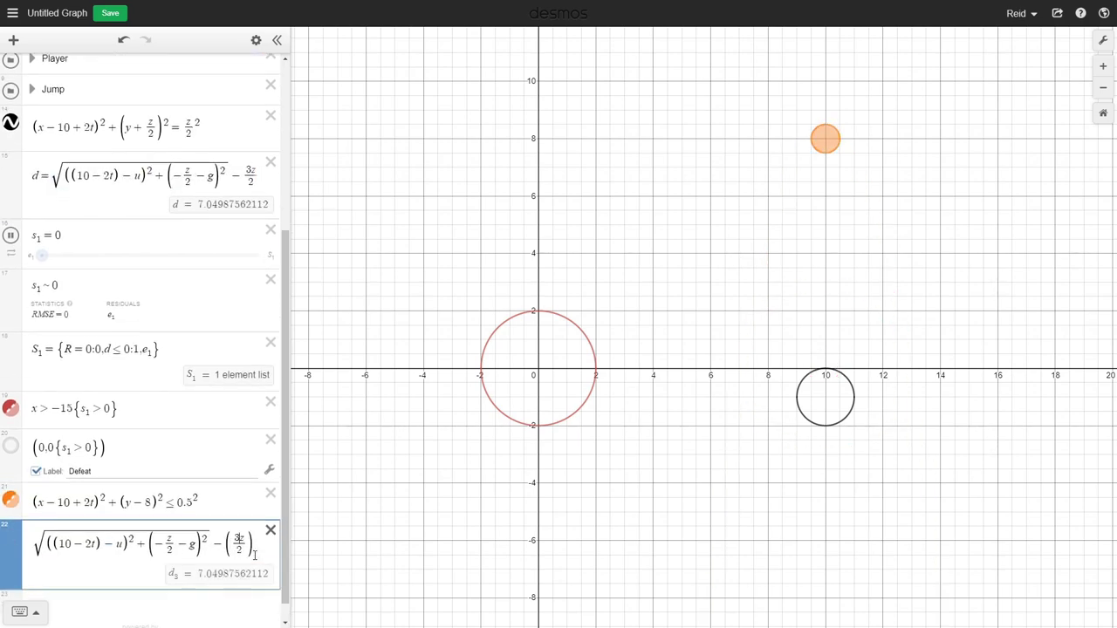
{"action": "type", "text": "-(z+0.5)8"}
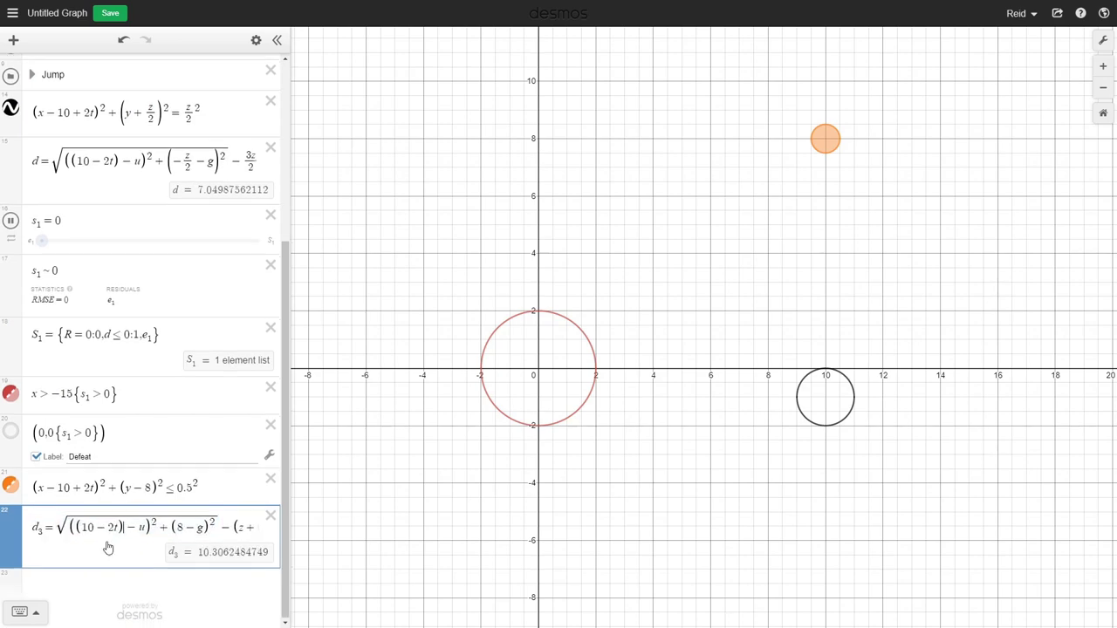
{"action": "left_click", "coordinate": [94, 588]}
{"action": "type", "text": "n~0 S_3={R=0:0,d_3≤0:1,e_3} (18,10{n=0:1}) (18,10{n=1:1})"}
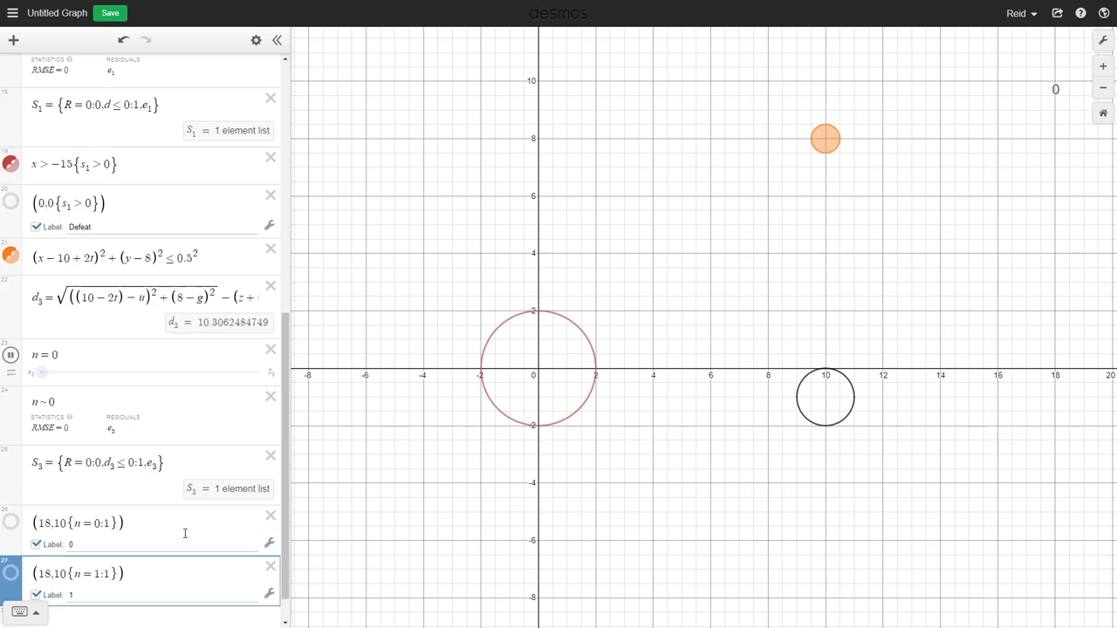
Step: Make the player jump to collect the coin, then resize the 3D cube with Z- and X-Control
{"action": "scroll", "coordinate": [185, 533], "scroll_direction": "up", "scroll_amount": 15}
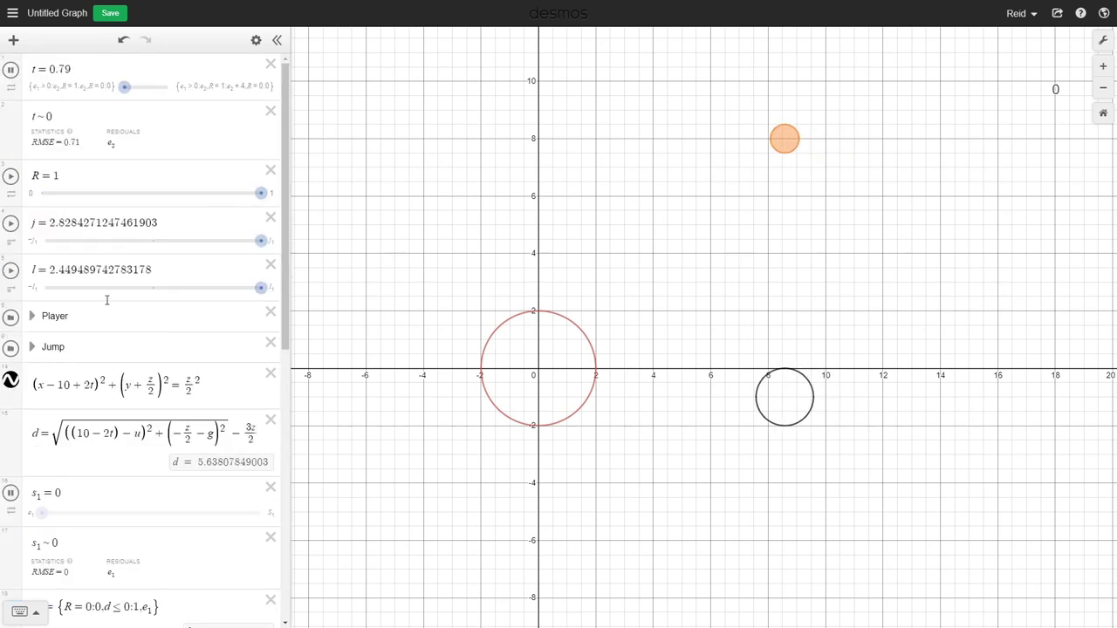
{"action": "left_click_drag", "start_coordinate": [260, 242], "coordinate": [152, 247]}
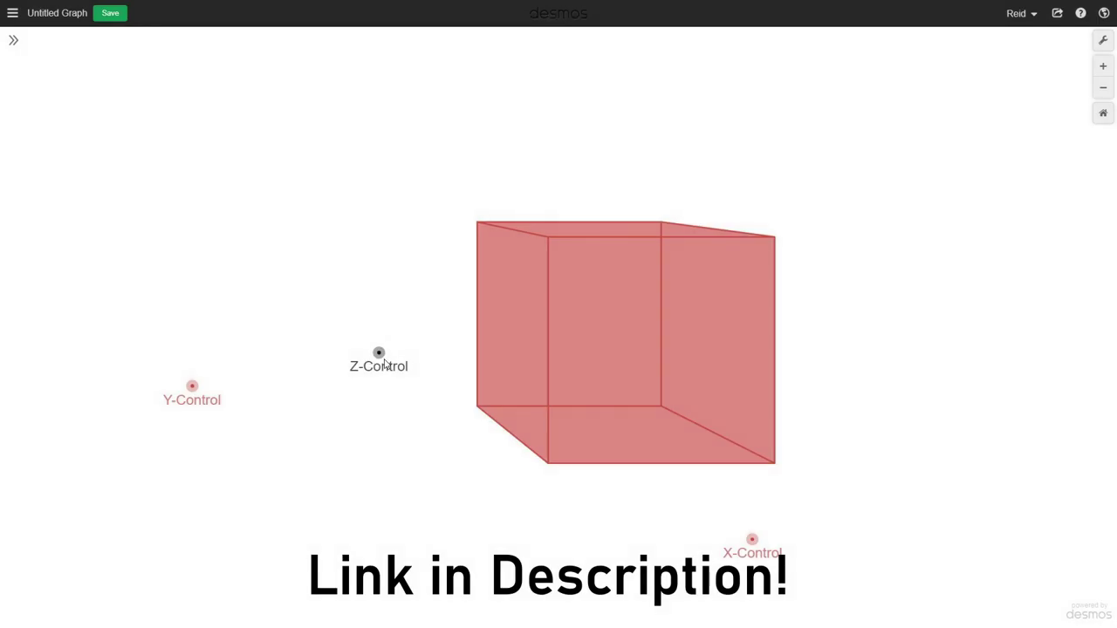
{"action": "left_click_drag", "start_coordinate": [385, 364], "coordinate": [357, 349]}
{"action": "left_click_drag", "start_coordinate": [752, 540], "coordinate": [836, 523]}
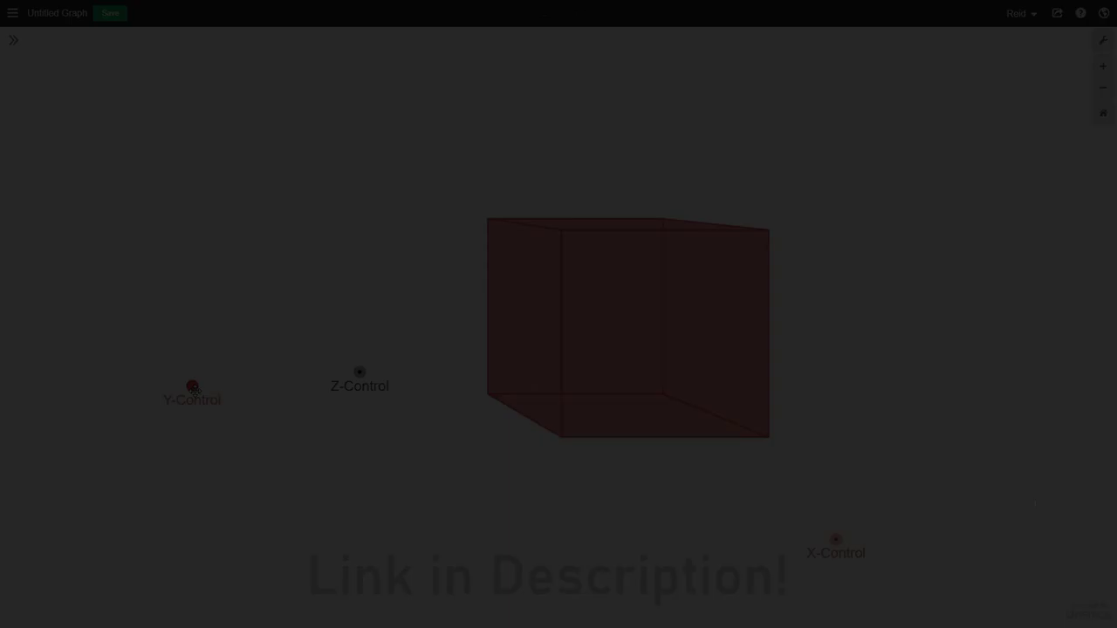